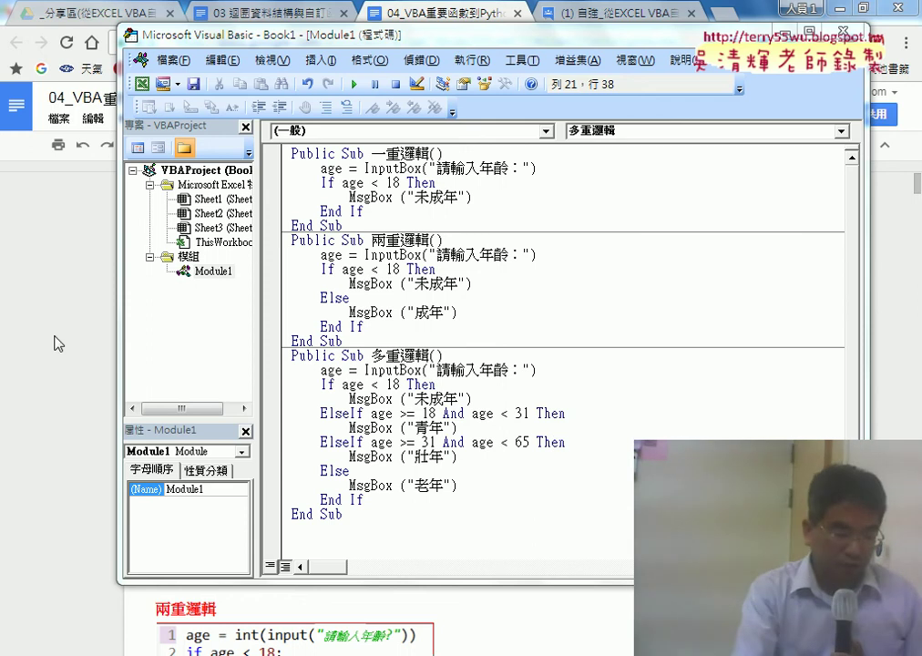
Bring the Google Doc forward and select the one-branch 一重邏輯 Python code image
click(55, 342)
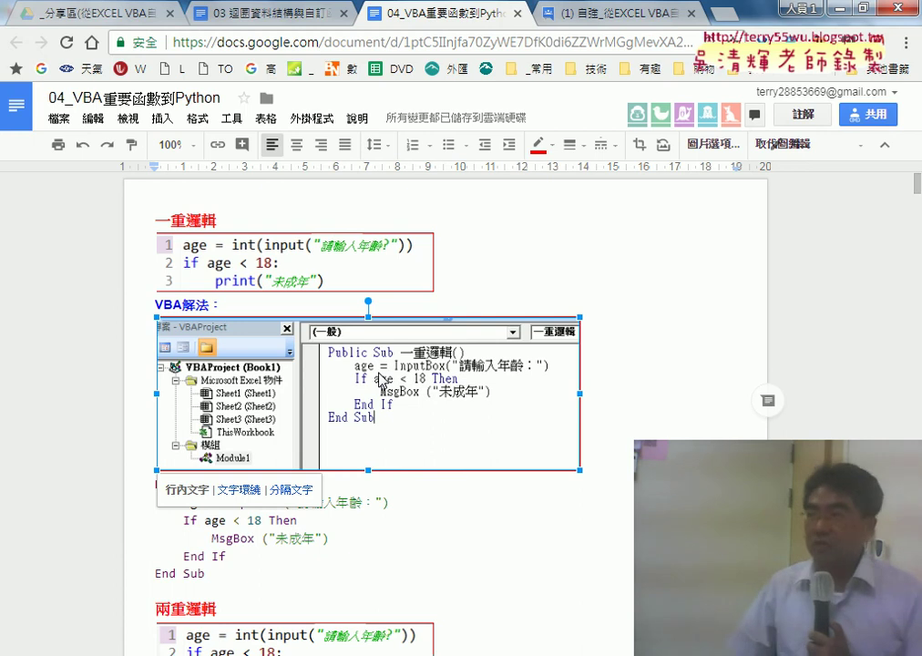
click(354, 273)
click(540, 279)
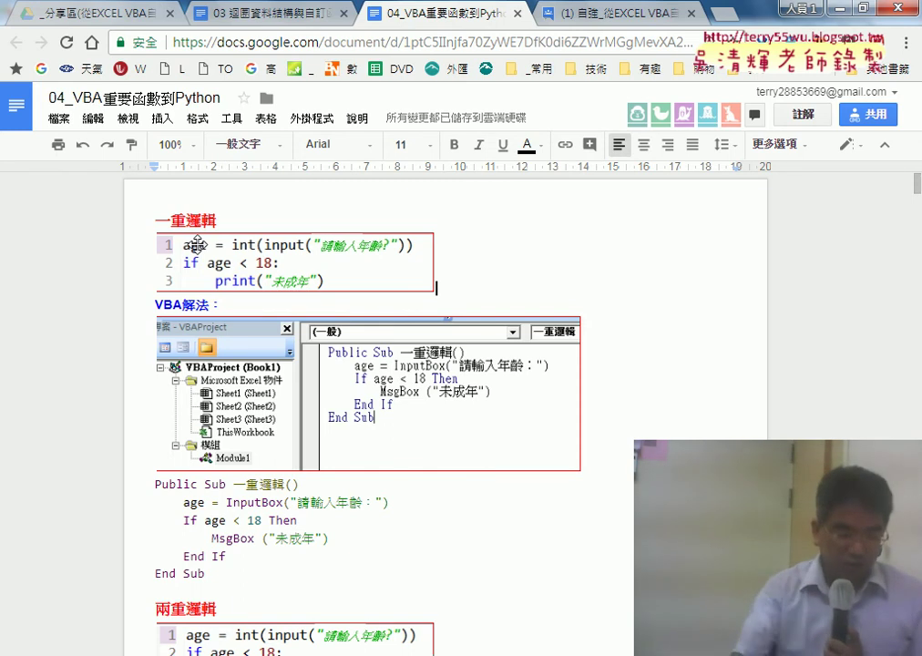
Scroll to the 兩重邏輯 section and select its two-branch Python code image
scroll(516, 399, down, 2)
scroll(516, 399, down, 6)
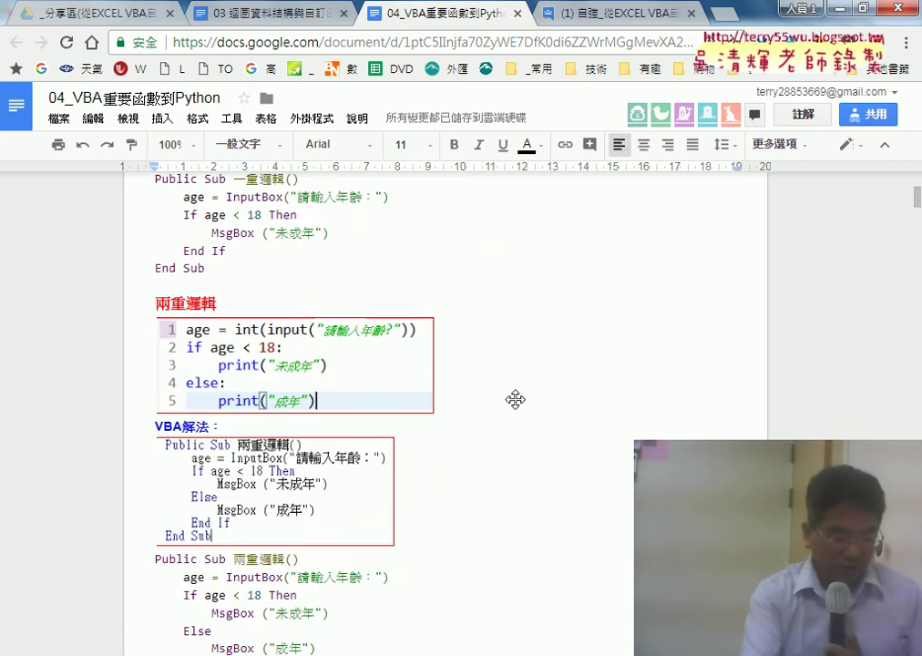
scroll(462, 402, down, 2)
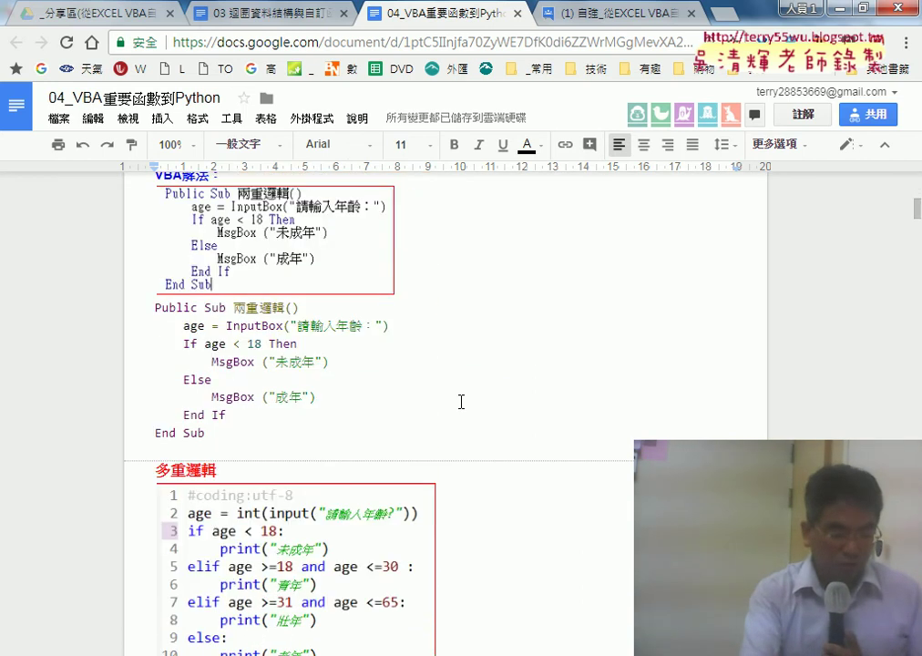
scroll(462, 402, down, 3)
scroll(461, 402, up, 4)
scroll(461, 402, up, 3)
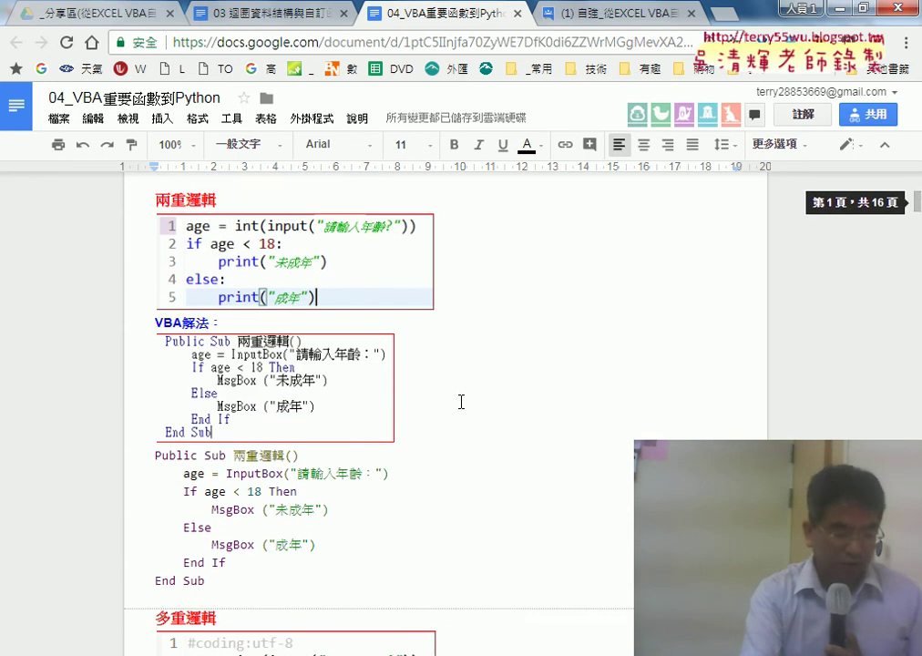
click(330, 326)
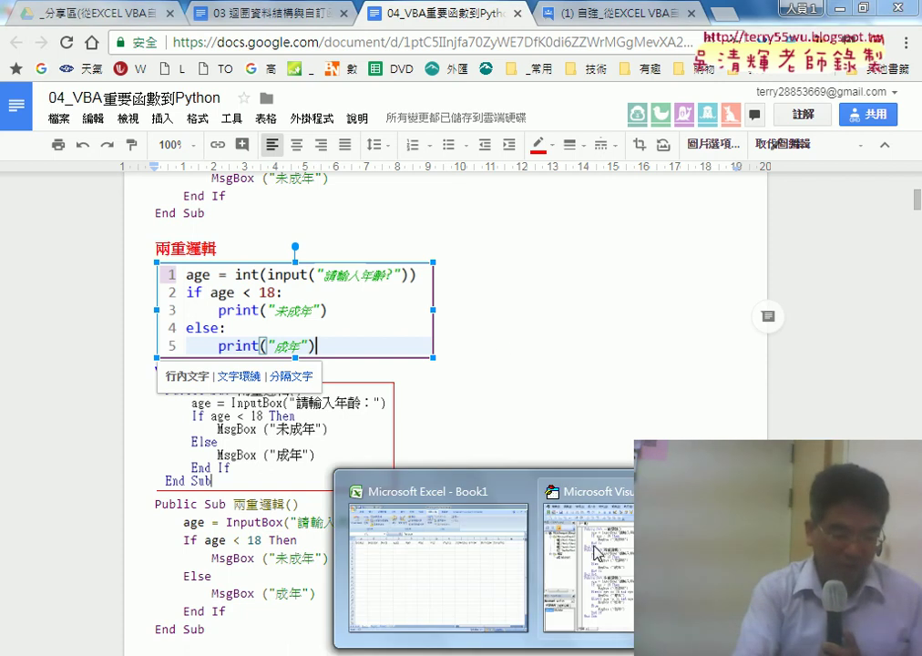
Switch to Excel's Book1 and open the Customize Quick Access Toolbar dropdown
click(595, 546)
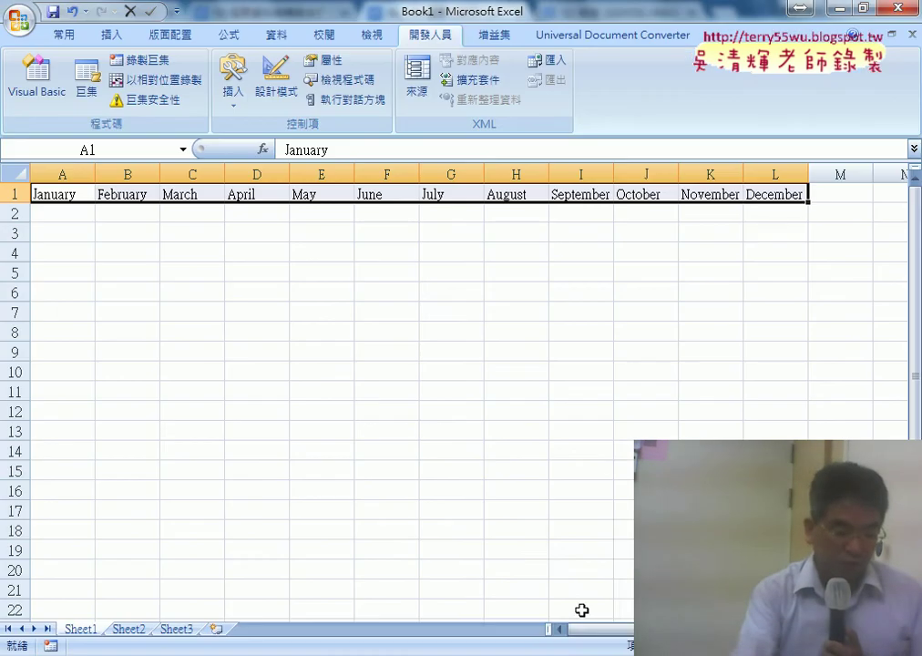
mouse_move(533, 655)
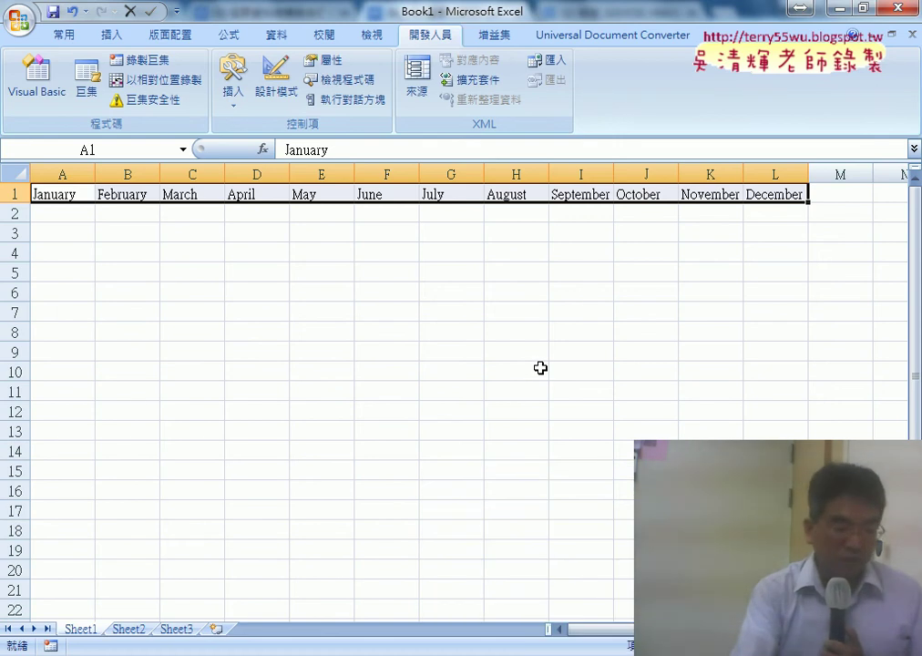
click(176, 11)
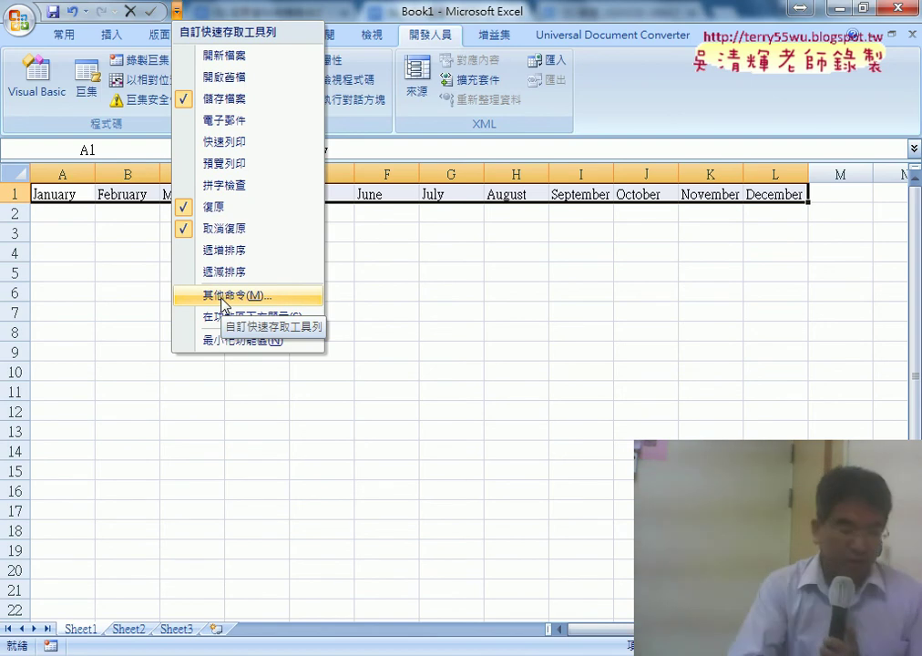
Turn on 'Show Developer tab in the Ribbon' on the Popular (常用) page of Excel Options
click(222, 297)
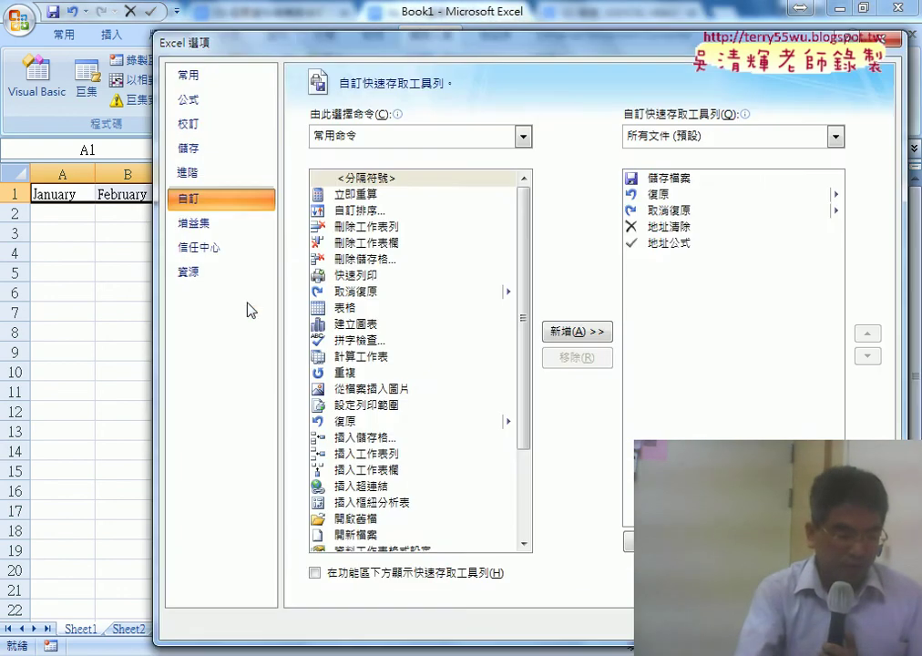
click(232, 87)
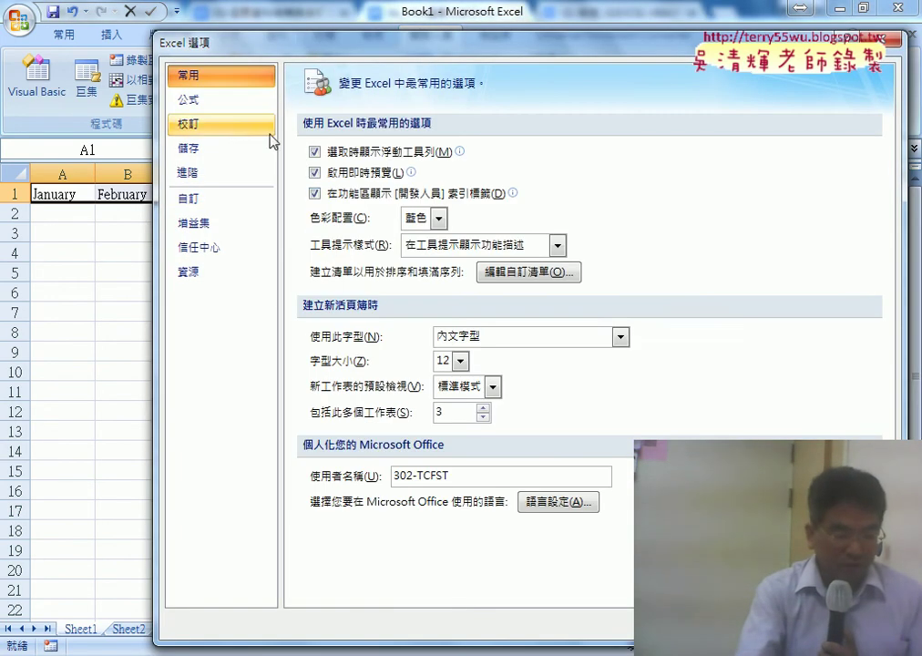
click(381, 197)
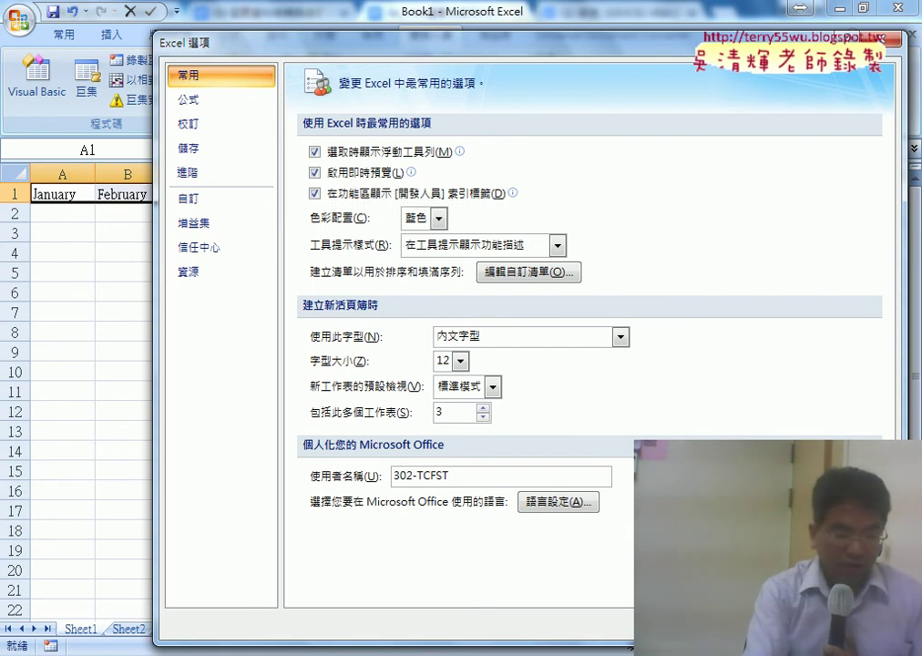
click(793, 627)
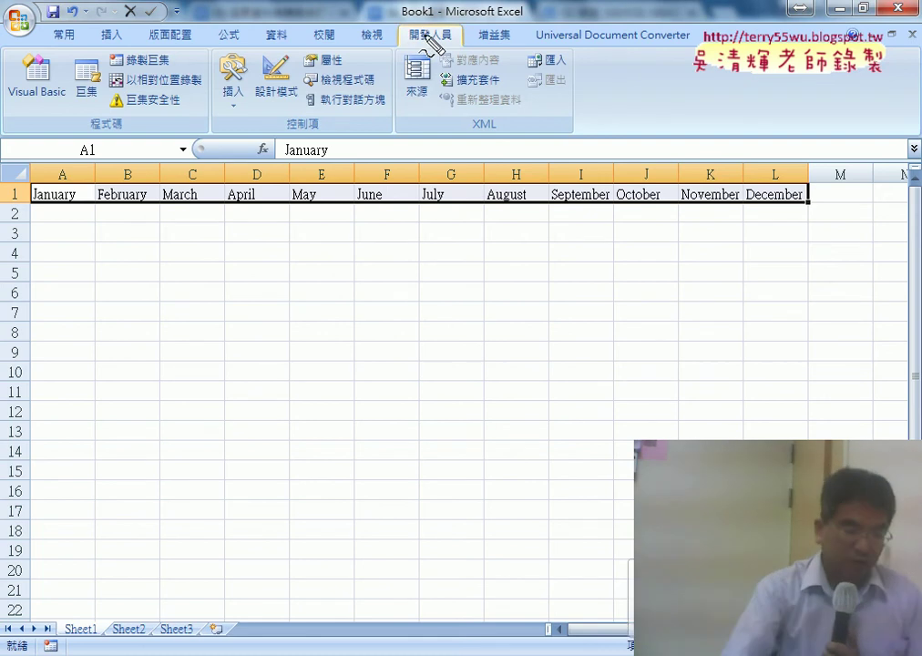
mouse_move(453, 48)
mouse_down()
mouse_move(450, 30)
mouse_move(467, 44)
mouse_up()
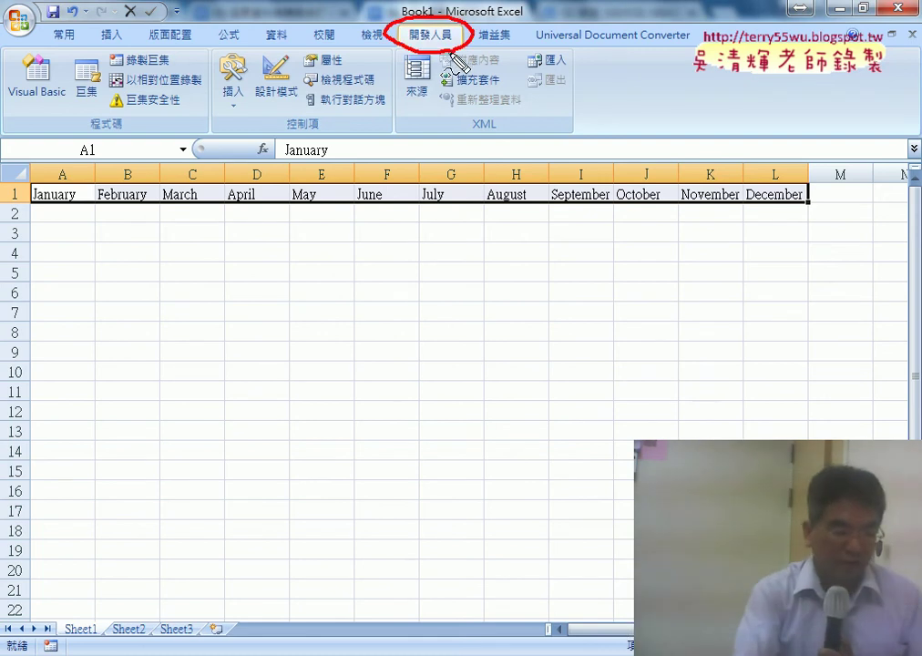
drag(41, 114, 64, 120)
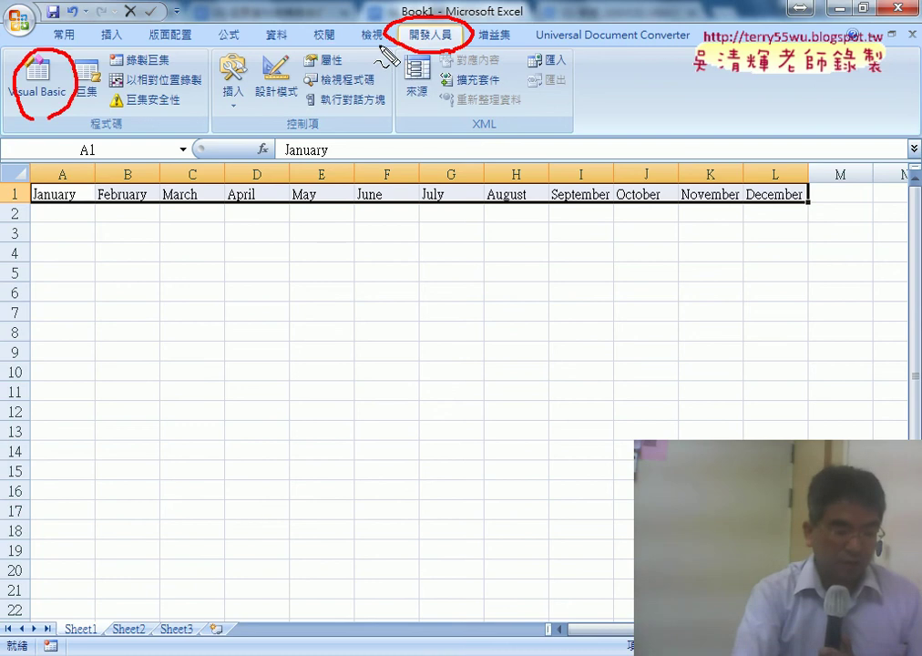
drag(381, 47, 92, 81)
drag(91, 80, 129, 96)
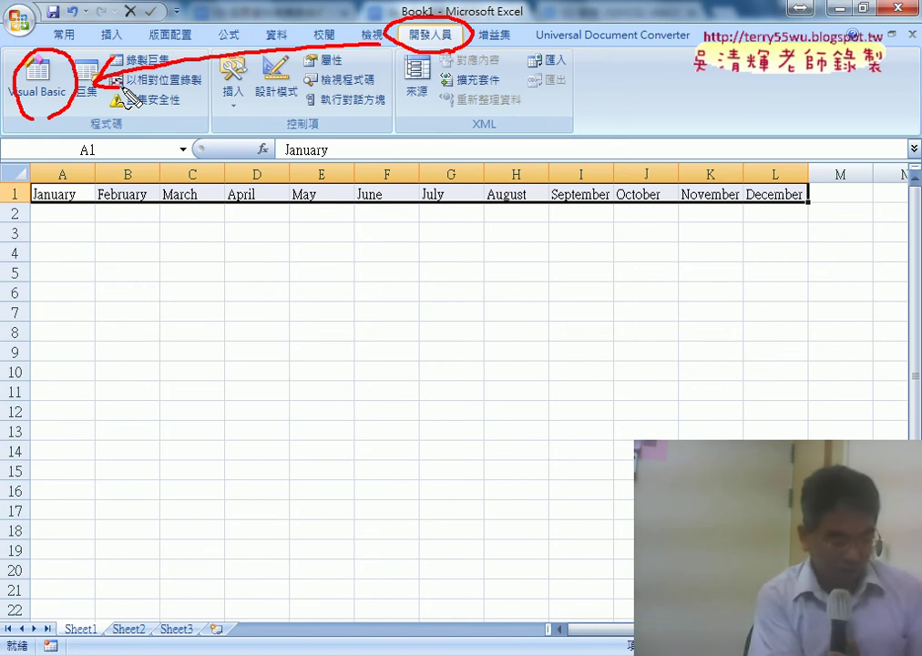
Clear the annotations, open the Visual Basic editor, and widen its project pane
key(Escape)
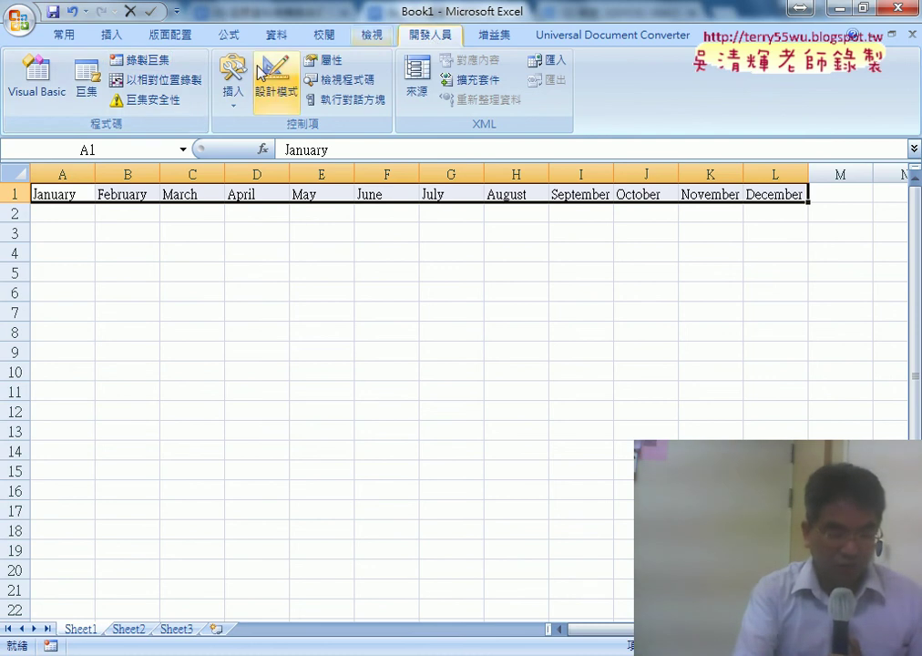
click(50, 102)
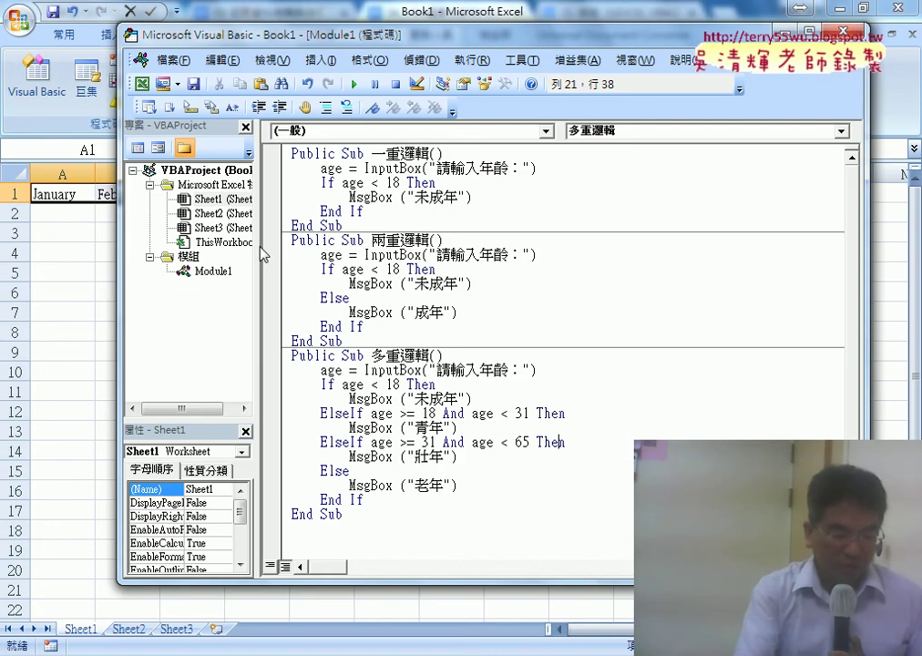
drag(263, 255, 302, 255)
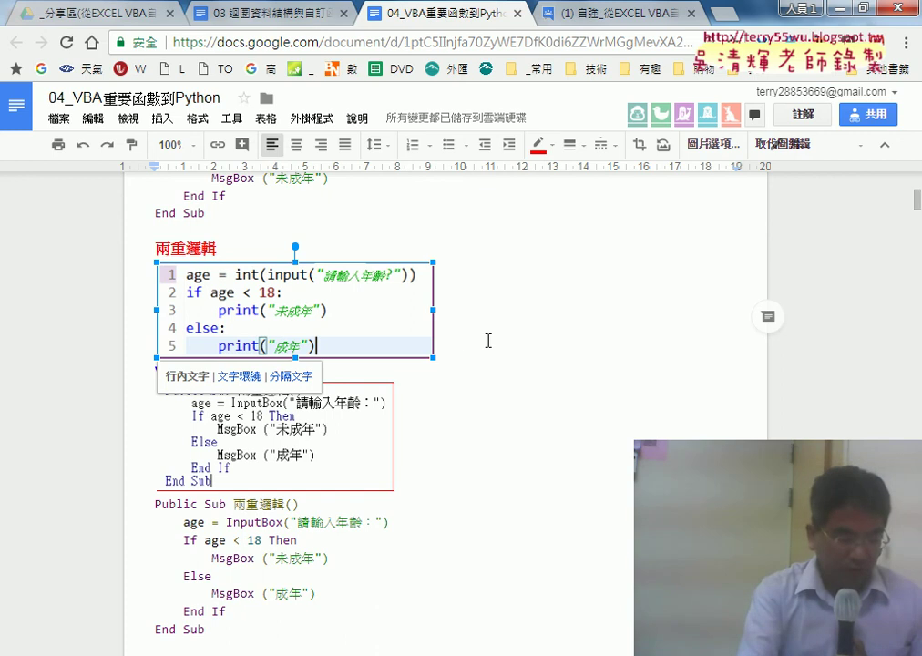
Enlarge the one-branch 一重邏輯 Python code image
scroll(489, 341, up, 3)
scroll(488, 341, up, 3)
scroll(488, 341, up, 3)
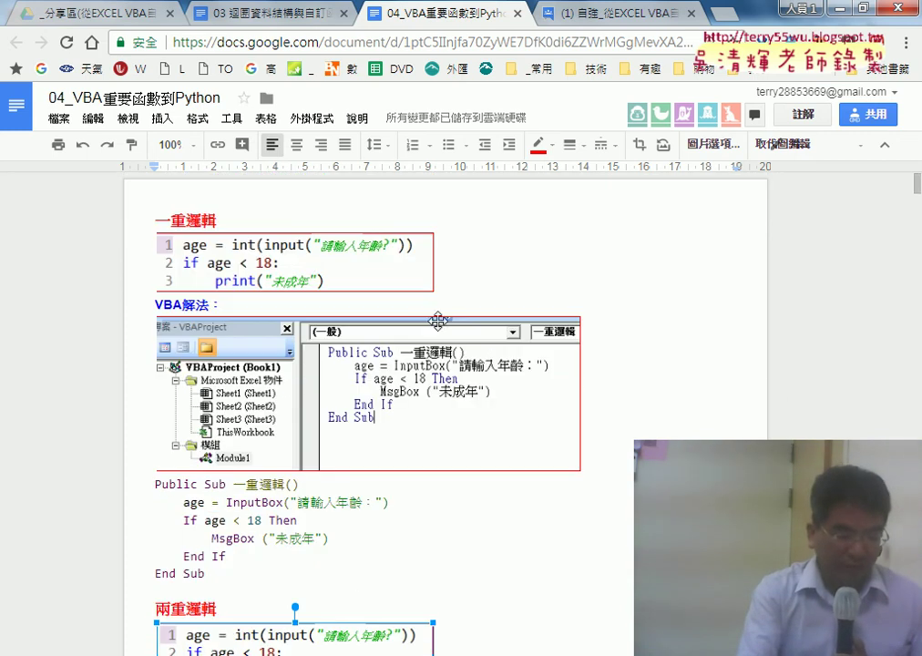
click(307, 268)
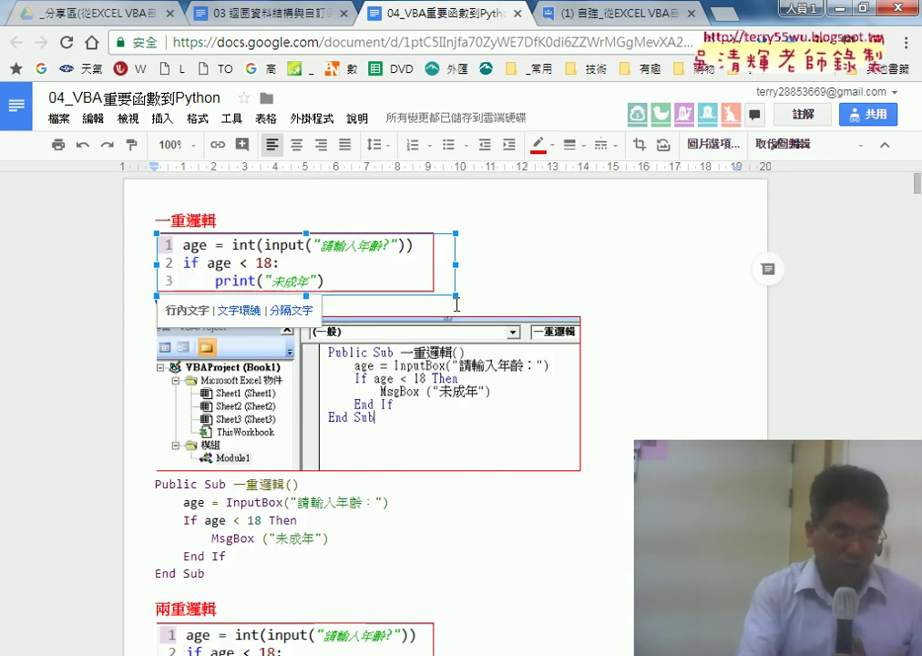
drag(456, 297, 507, 326)
Enlarge the two-branch 兩重邏輯 Python code image and scroll down to the 多重邏輯 section
scroll(455, 395, down, 9)
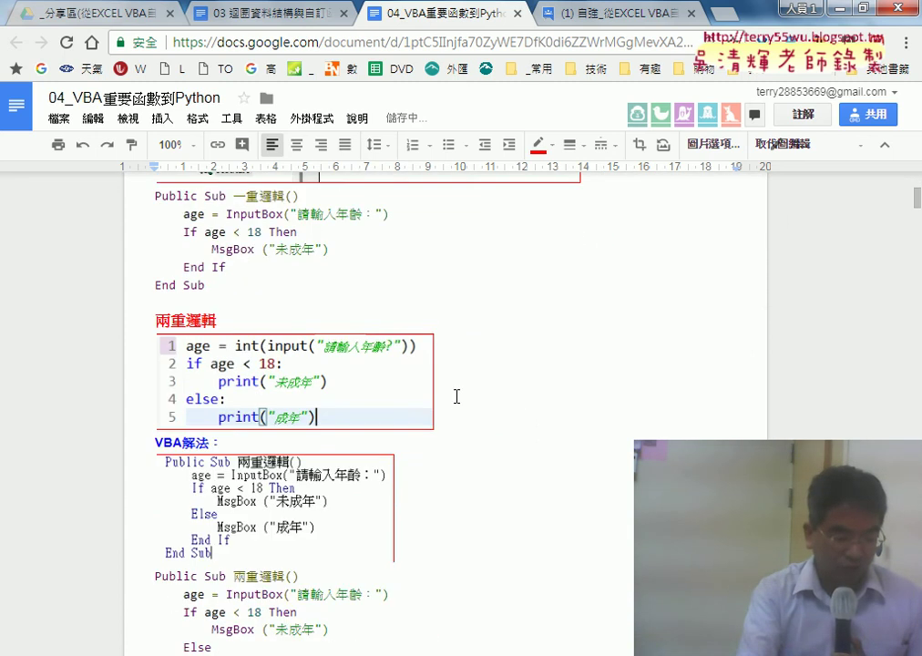
click(419, 388)
drag(437, 398, 552, 438)
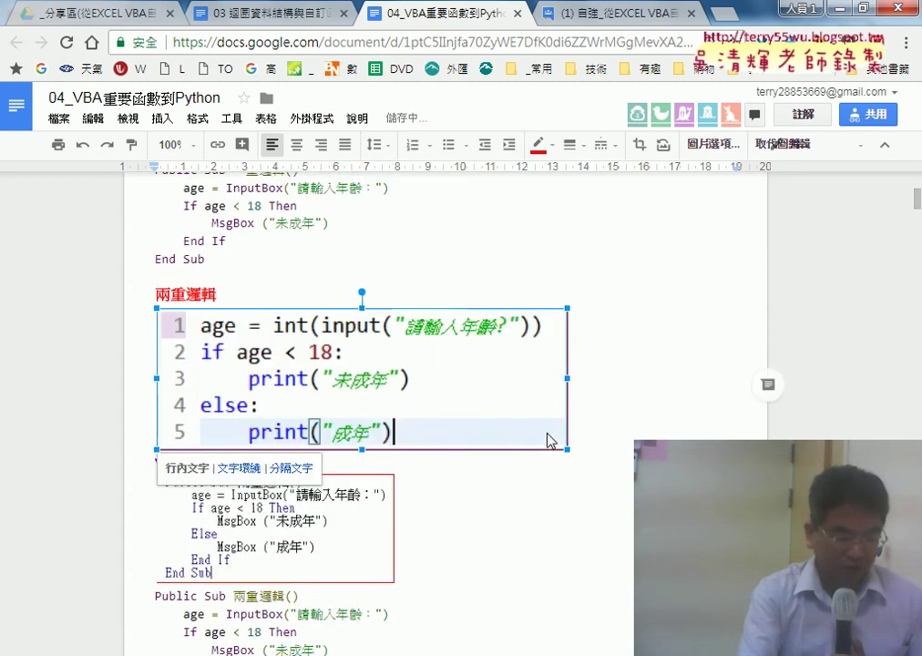
scroll(386, 265, up, 9)
scroll(493, 419, down, 6)
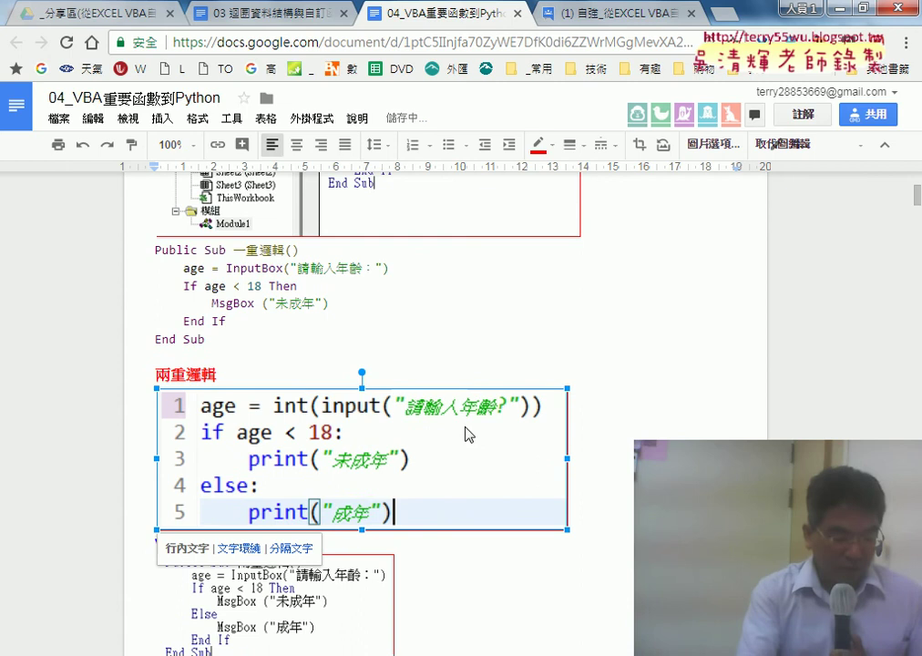
scroll(396, 461, down, 7)
scroll(396, 465, down, 5)
Enlarge the 多重邏輯 Python code image, mark its age input and #coding lines in red, then clear the marks
click(396, 470)
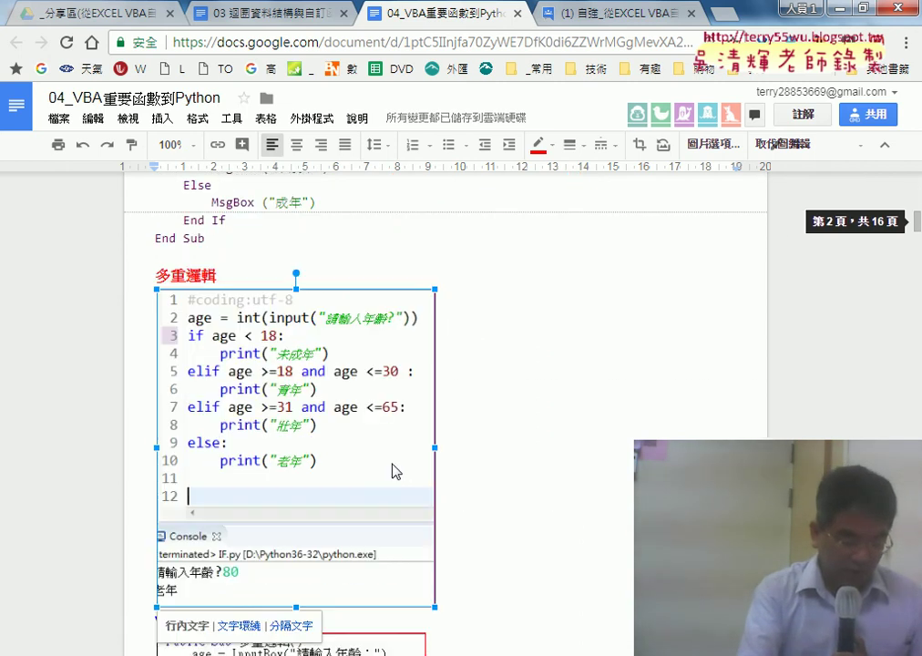
drag(434, 606, 525, 648)
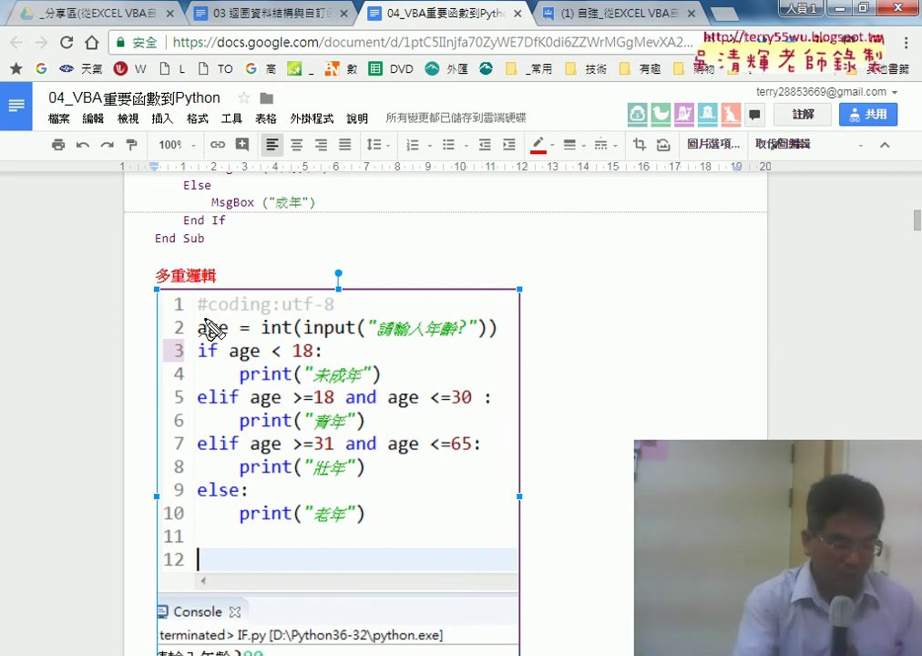
drag(192, 324, 187, 330)
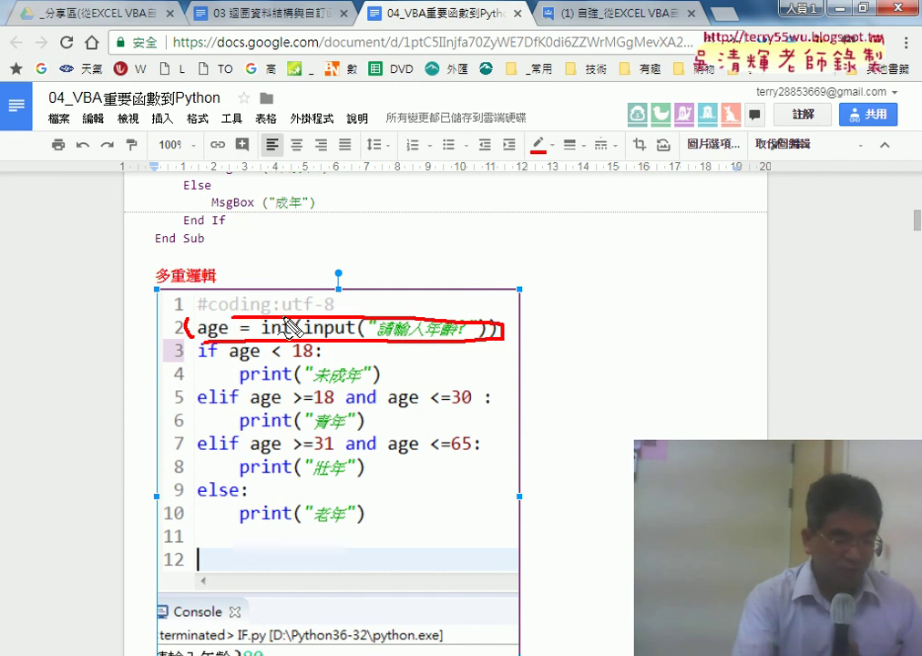
mouse_move(278, 317)
mouse_down()
mouse_move(228, 308)
mouse_move(232, 315)
mouse_up()
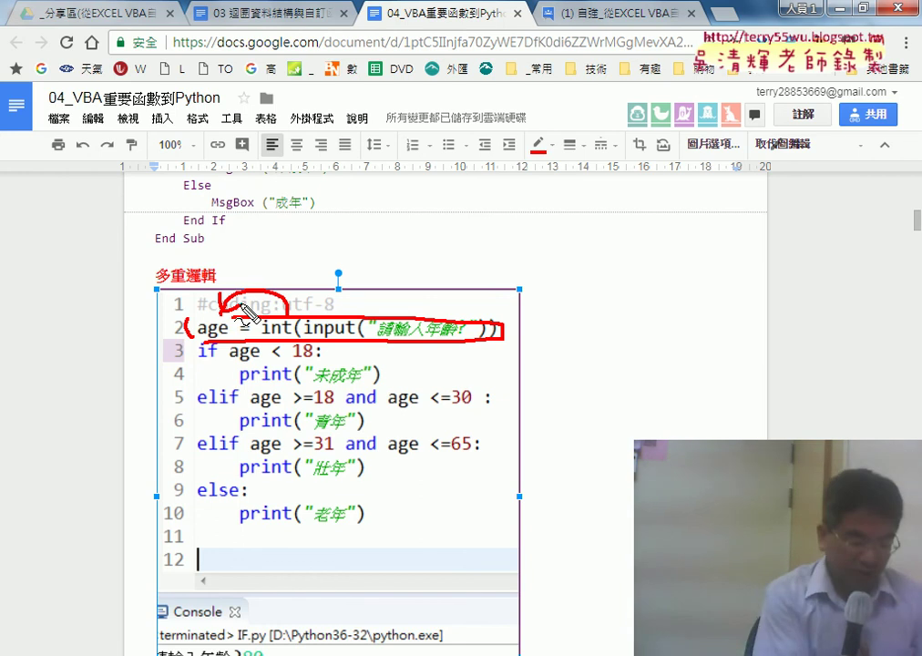
key(Escape)
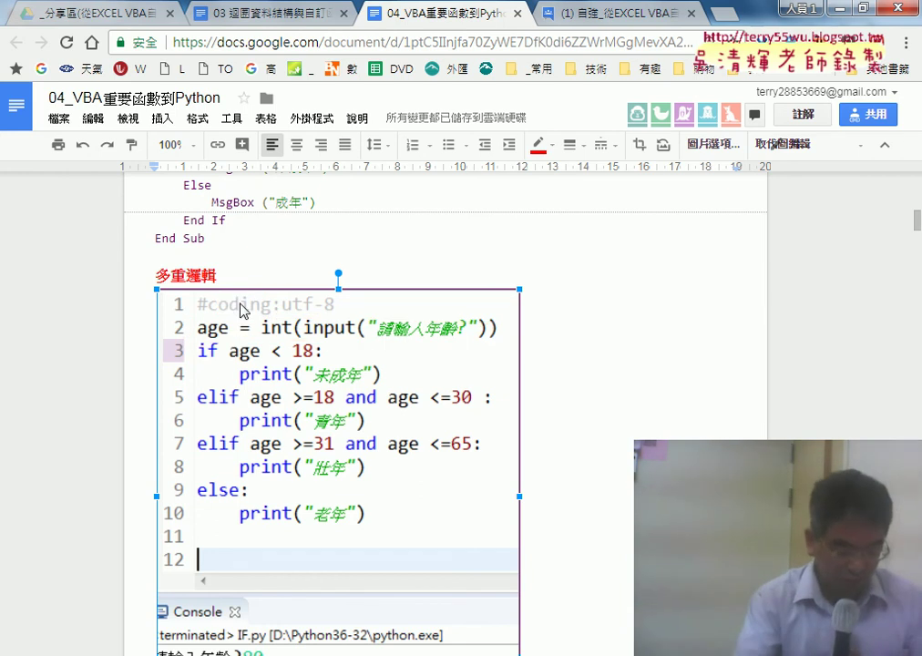
Highlight InputBox and MsgBox in Sub 一重邏輯, then minimize Chrome to reveal Excel
click(627, 566)
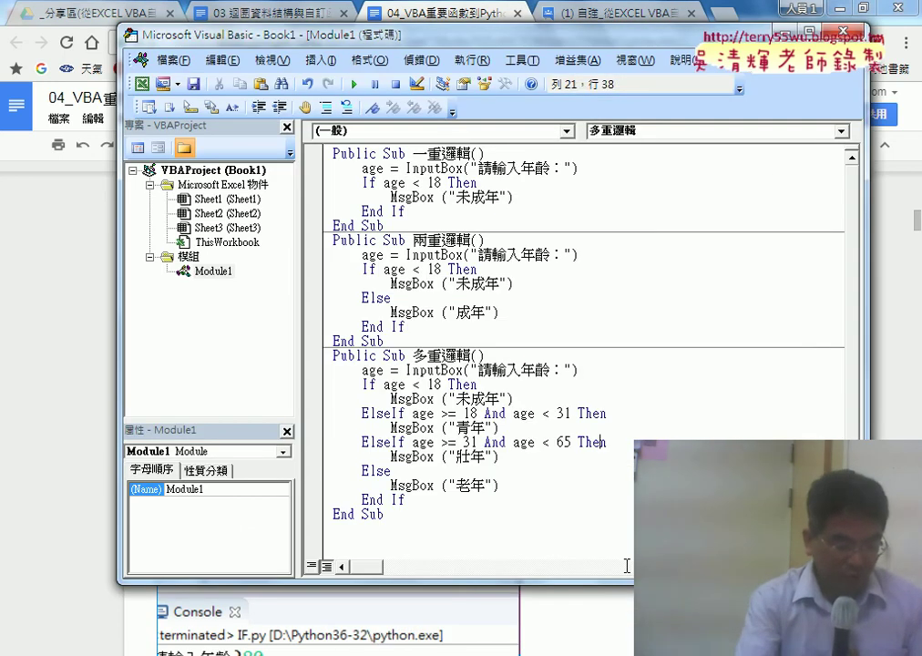
drag(407, 168, 435, 167)
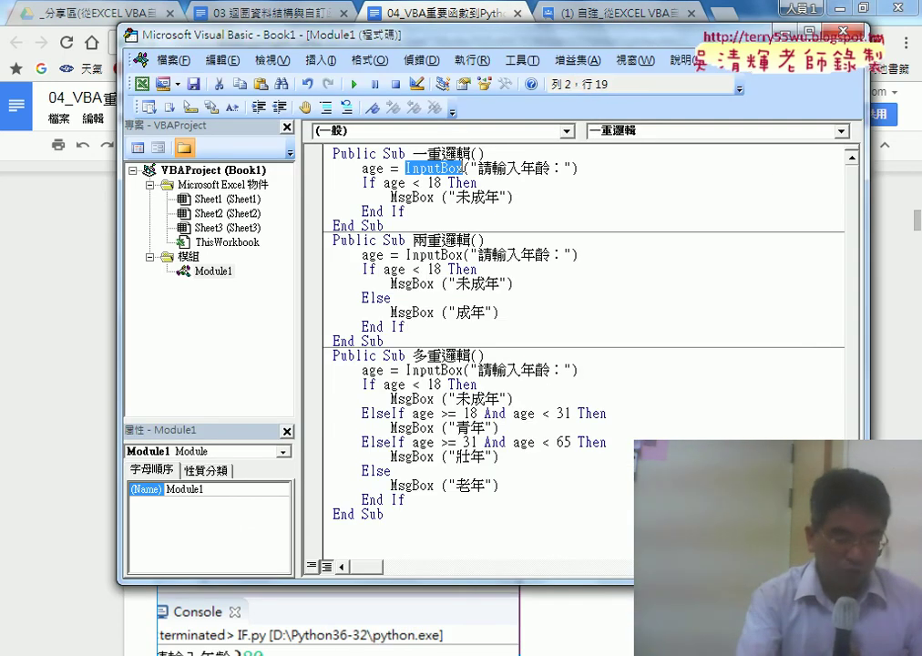
drag(392, 197, 435, 197)
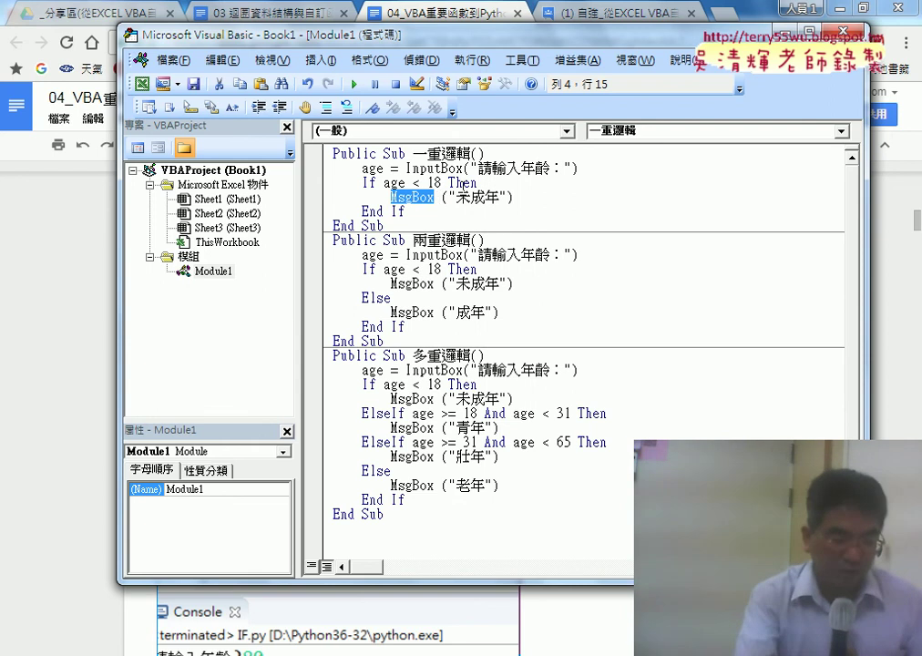
click(840, 10)
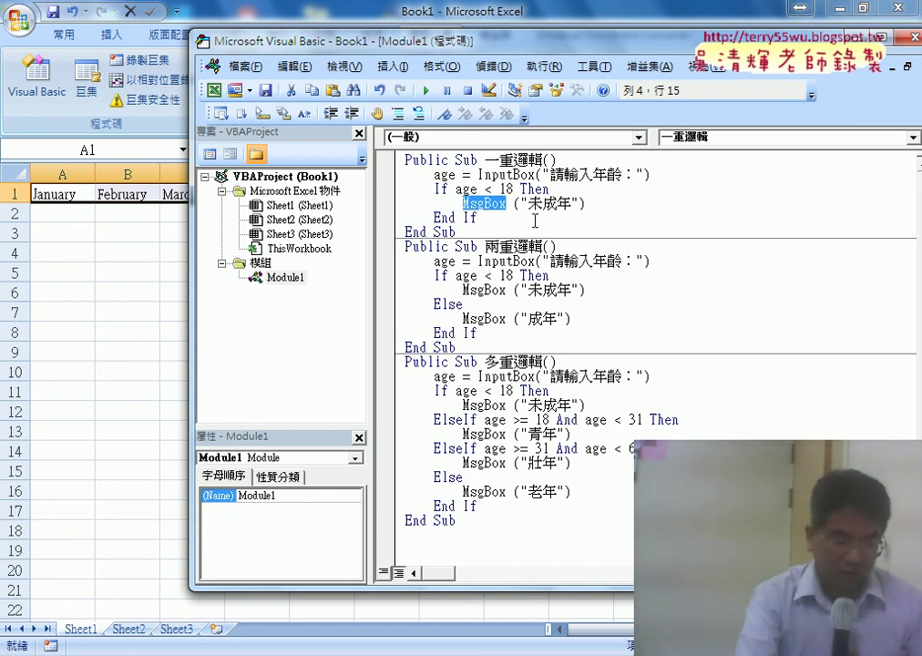
Run Sub 多重邏輯 with age 60 and dismiss the 壯年 result message
key(Right)
key(Right)
key(Right)
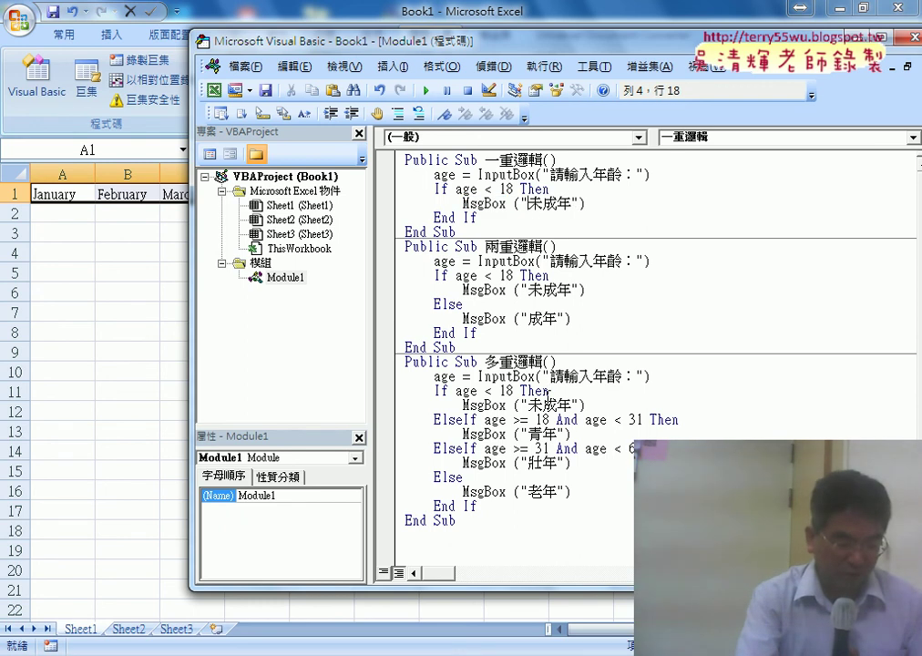
click(548, 392)
click(426, 90)
text(60)
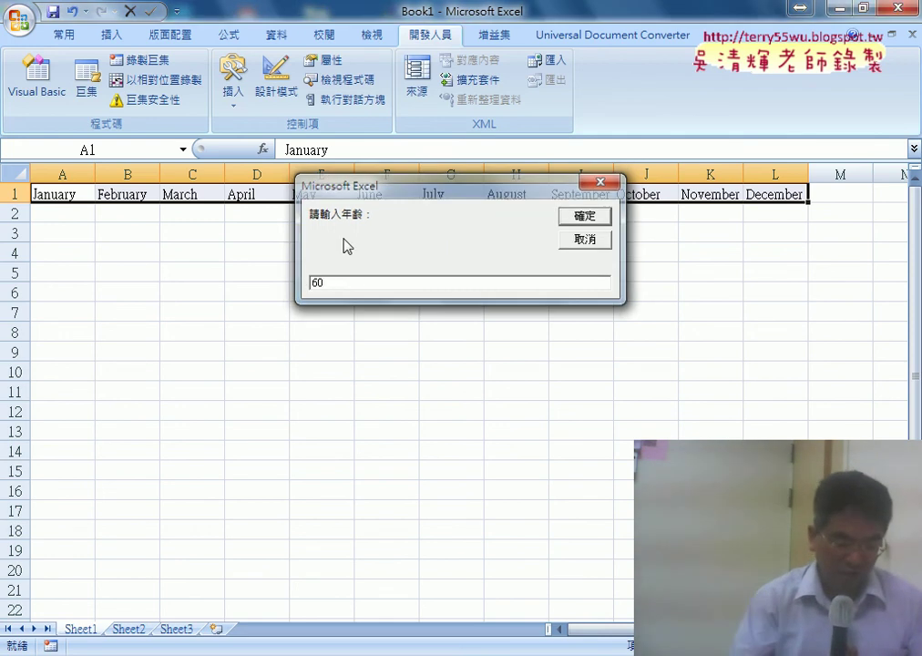
key(Return)
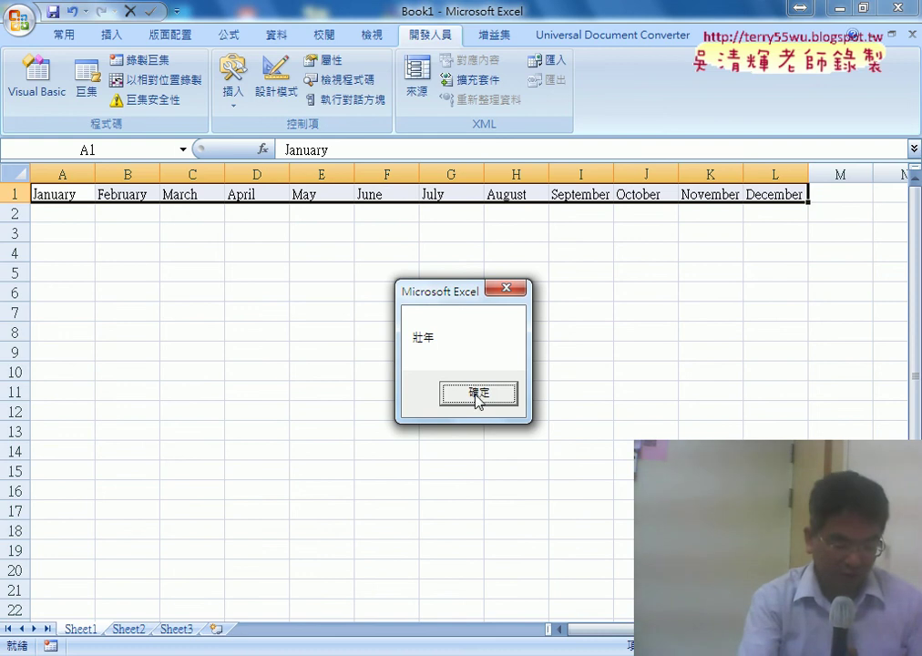
click(476, 395)
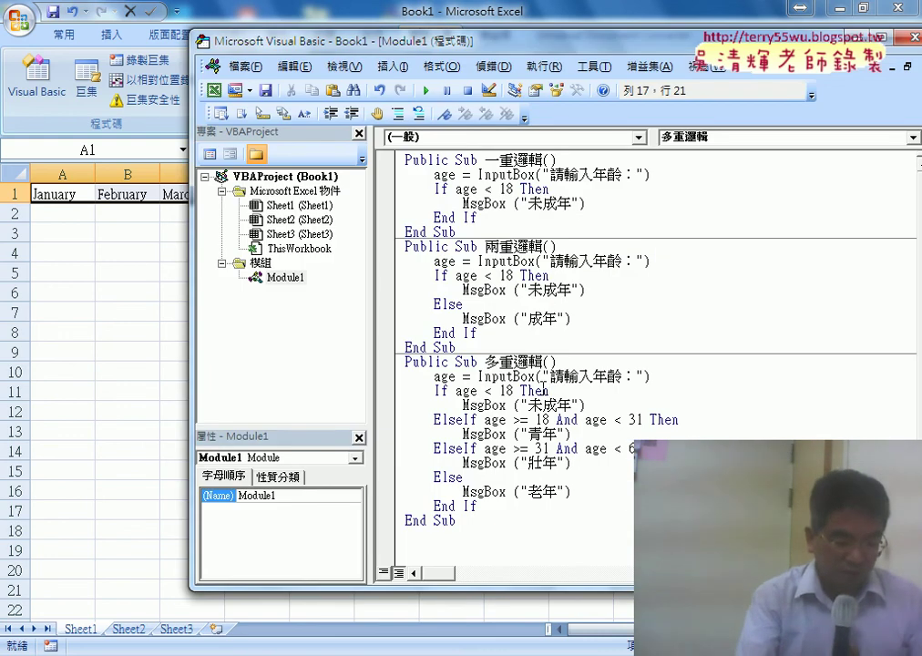
Narrow the Project Explorer pane and move the VBA editor down-left to uncover the Excel ribbon
drag(369, 264, 339, 264)
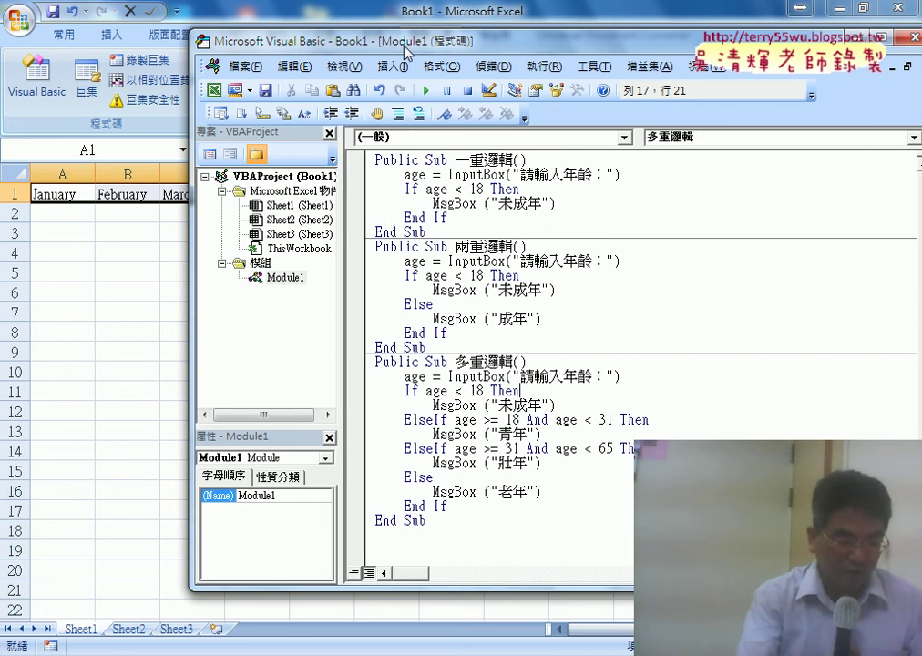
mouse_move(511, 40)
mouse_down()
mouse_move(416, 134)
mouse_move(430, 76)
mouse_up()
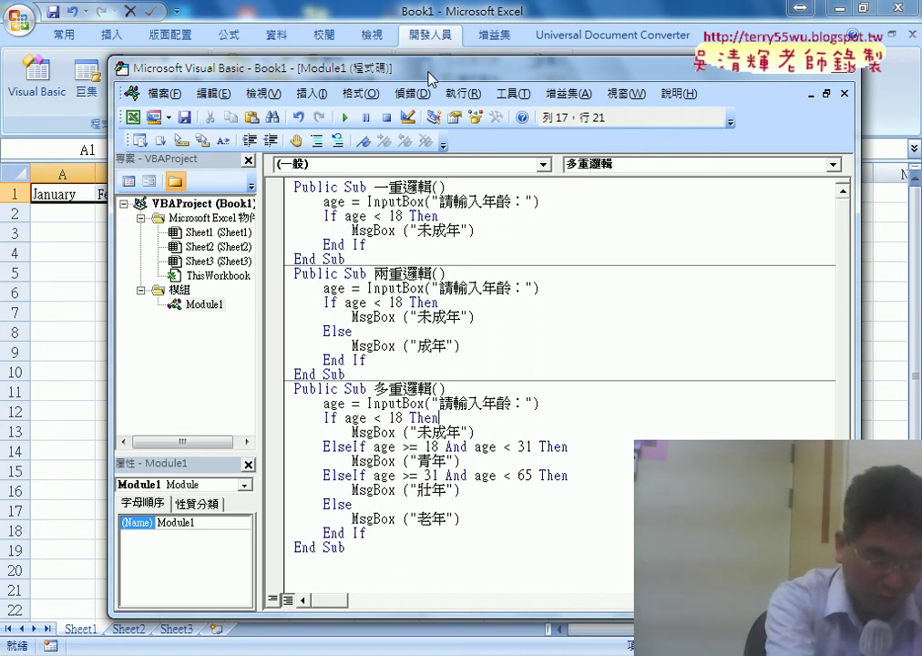